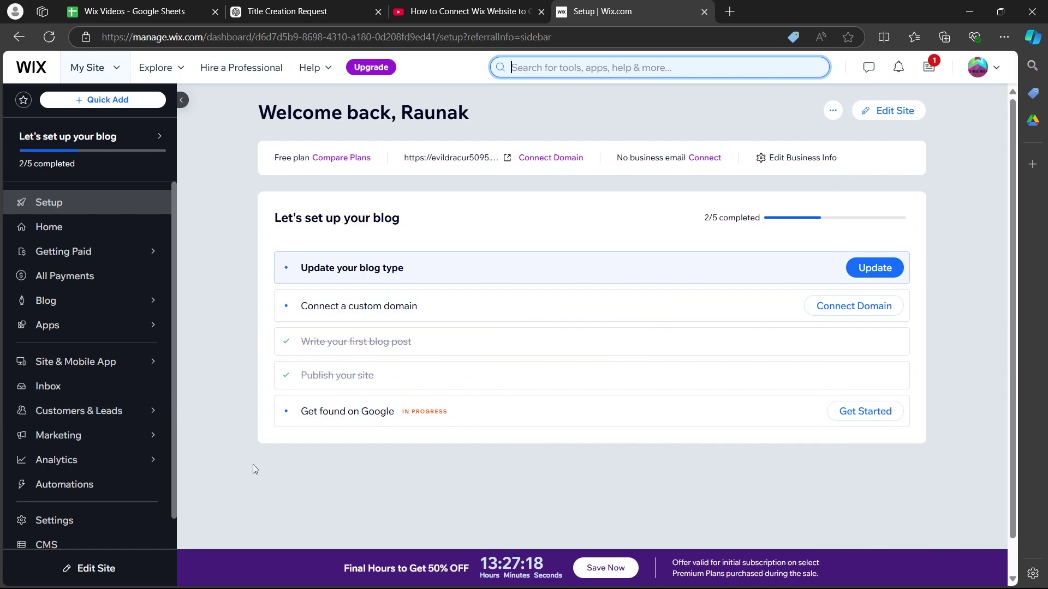
# - Start the SEO Setup Checklist questionnaire and enter 'Weavemedia' as the business name
pyautogui.click(866, 411)
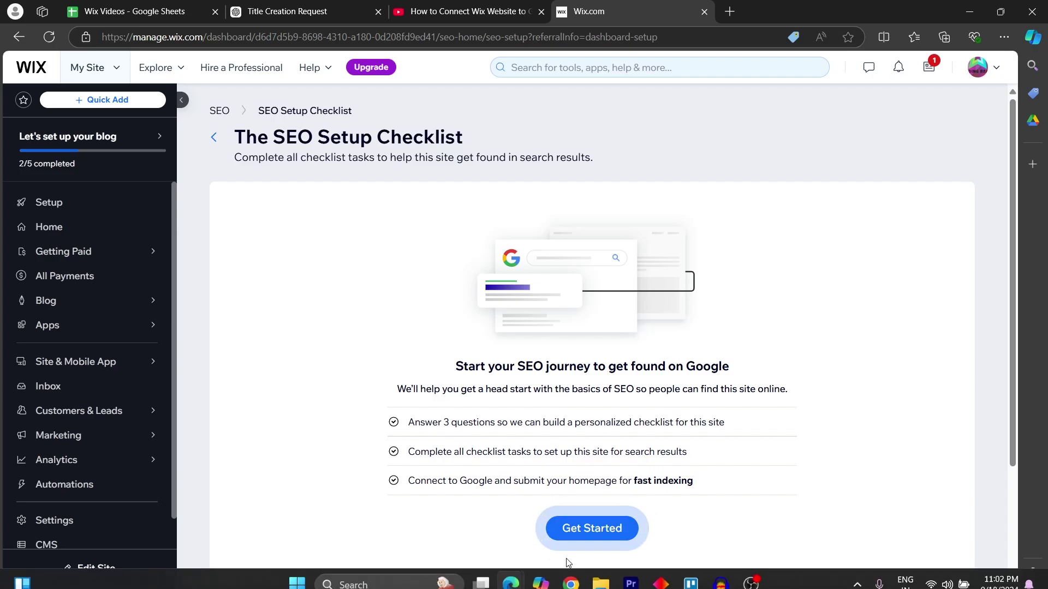
pyautogui.click(593, 532)
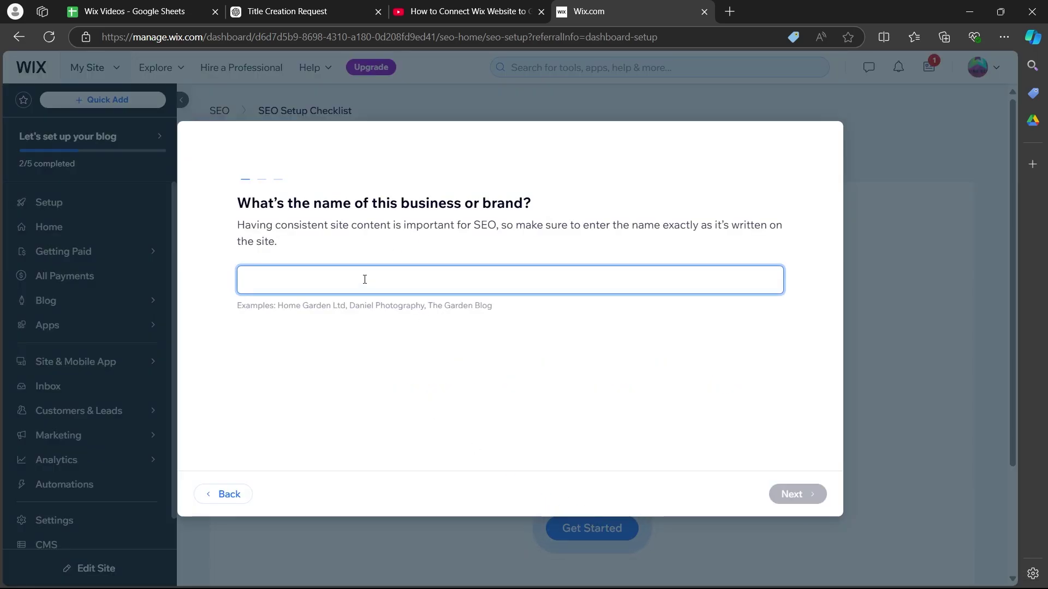
pyautogui.moveTo(235, 202); pyautogui.dragTo(536, 202)
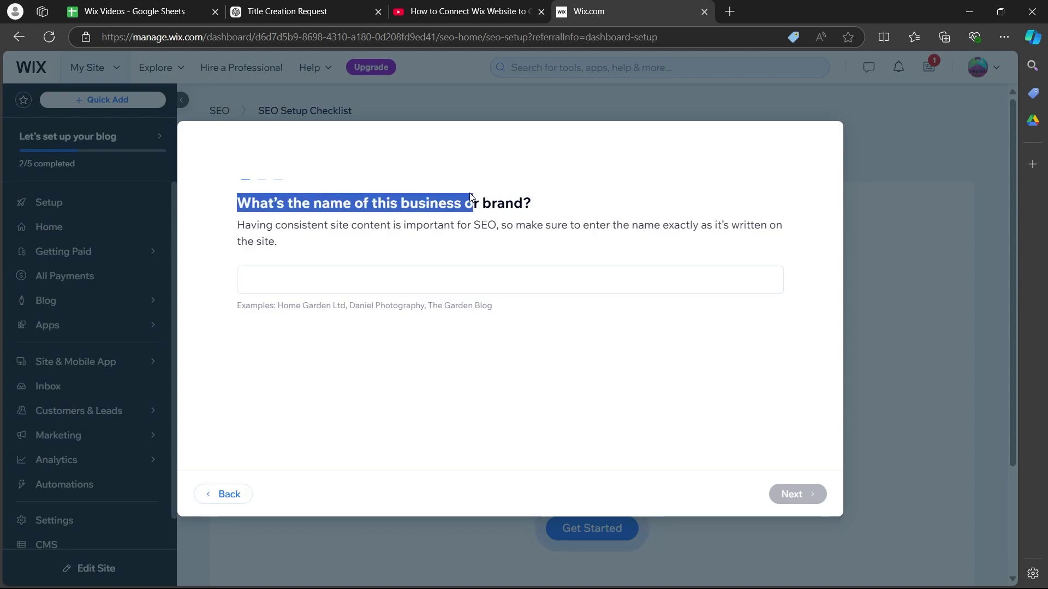
pyautogui.click(372, 280)
pyautogui.write('Weavemedia')
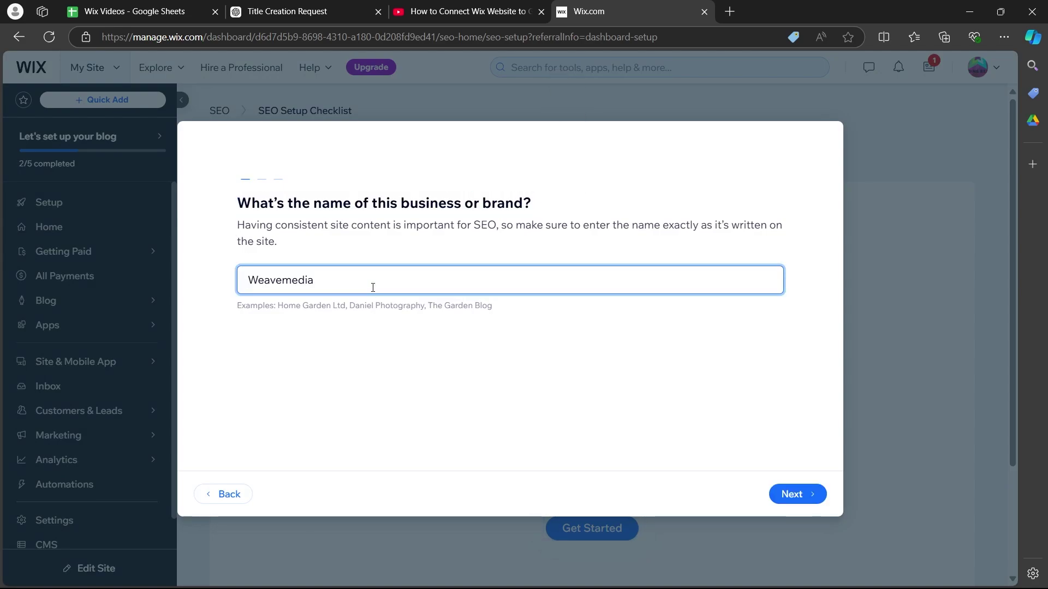
# - Submit 'Weavemedia' and choose customers served nationwide or online
pyautogui.click(792, 493)
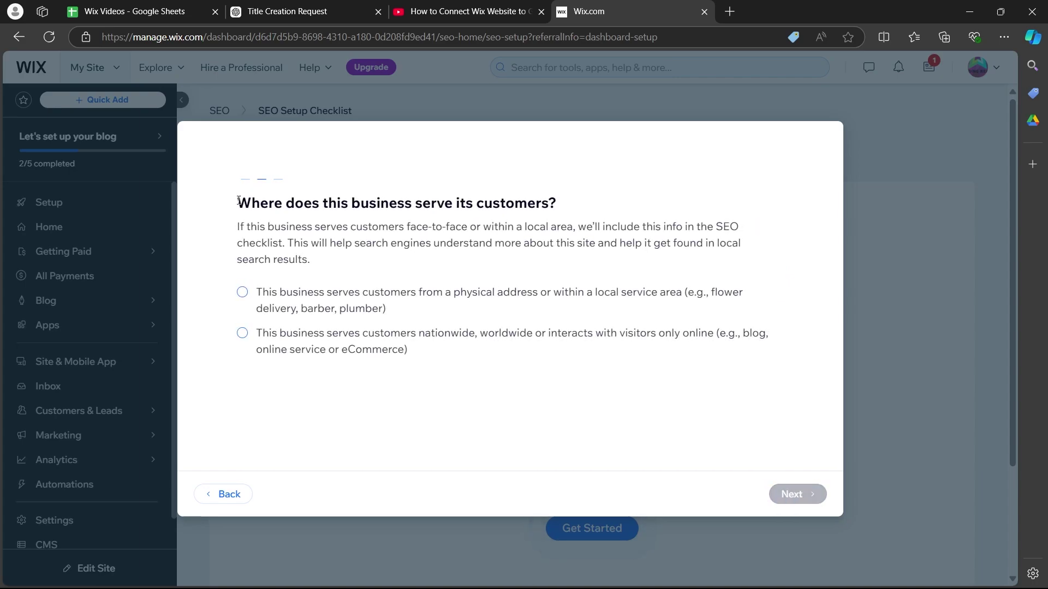
pyautogui.moveTo(237, 202); pyautogui.dragTo(360, 216)
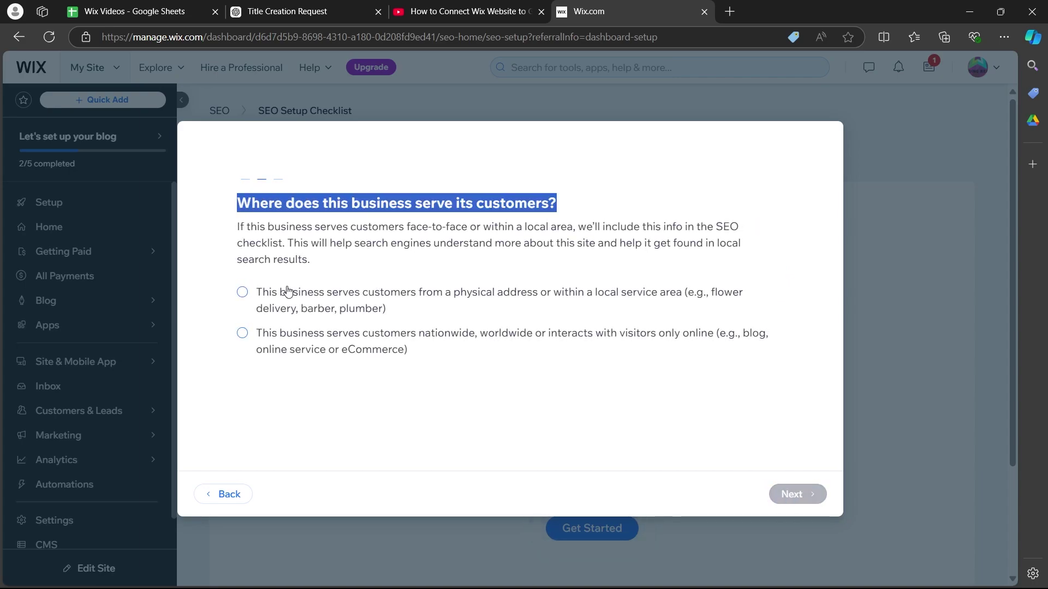
pyautogui.click(367, 237)
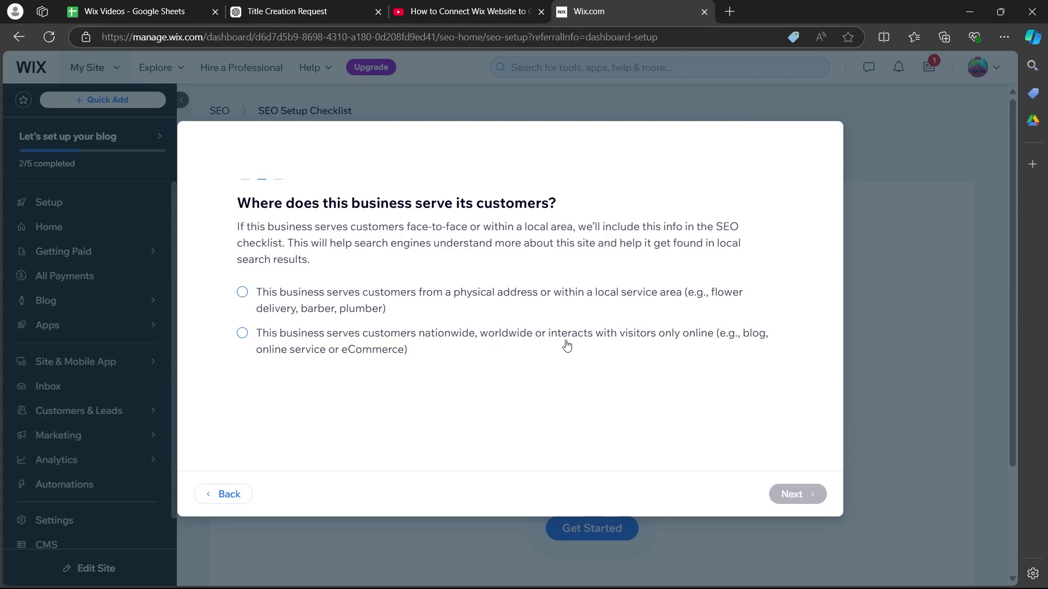
pyautogui.click(242, 333)
pyautogui.click(783, 497)
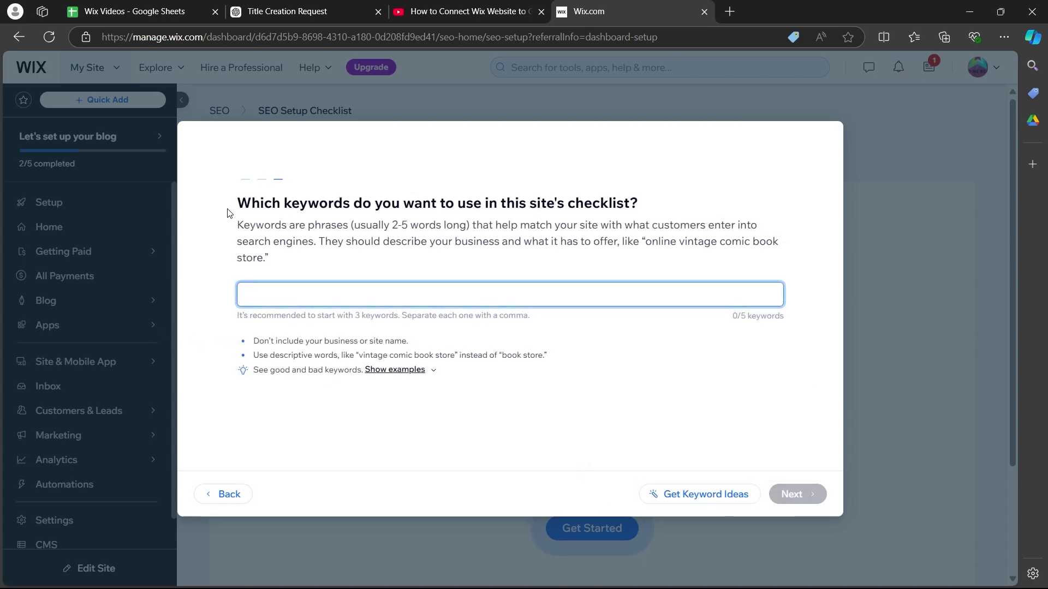
# - Enter the keywords 'video, tutorial, agency' and build the personalized SEO checklist
pyautogui.moveTo(236, 202); pyautogui.dragTo(653, 212)
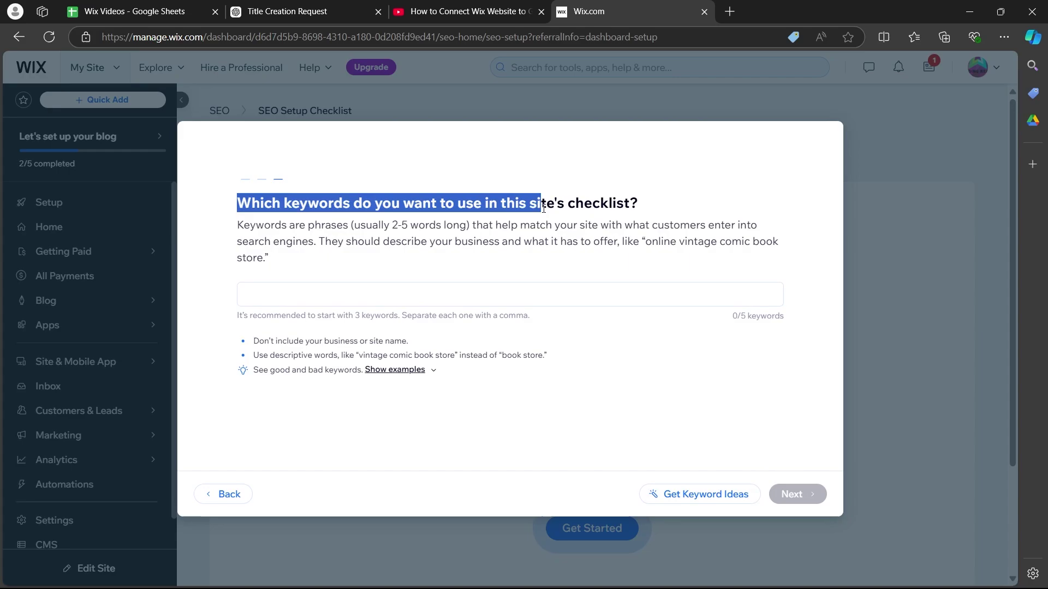
pyautogui.click(320, 294)
pyautogui.write('video tutorial agency')
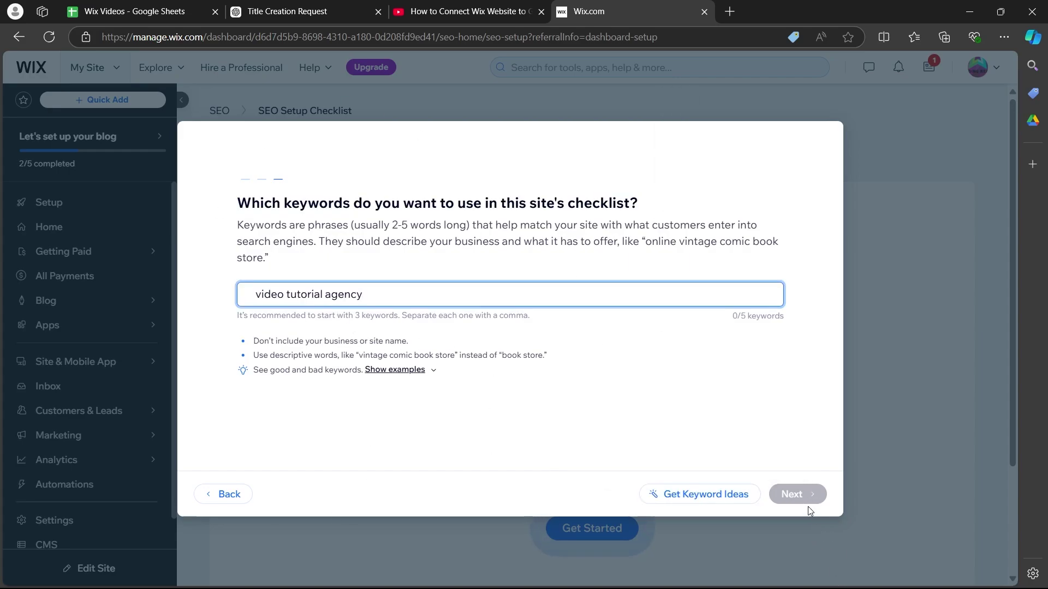
pyautogui.press('Return')
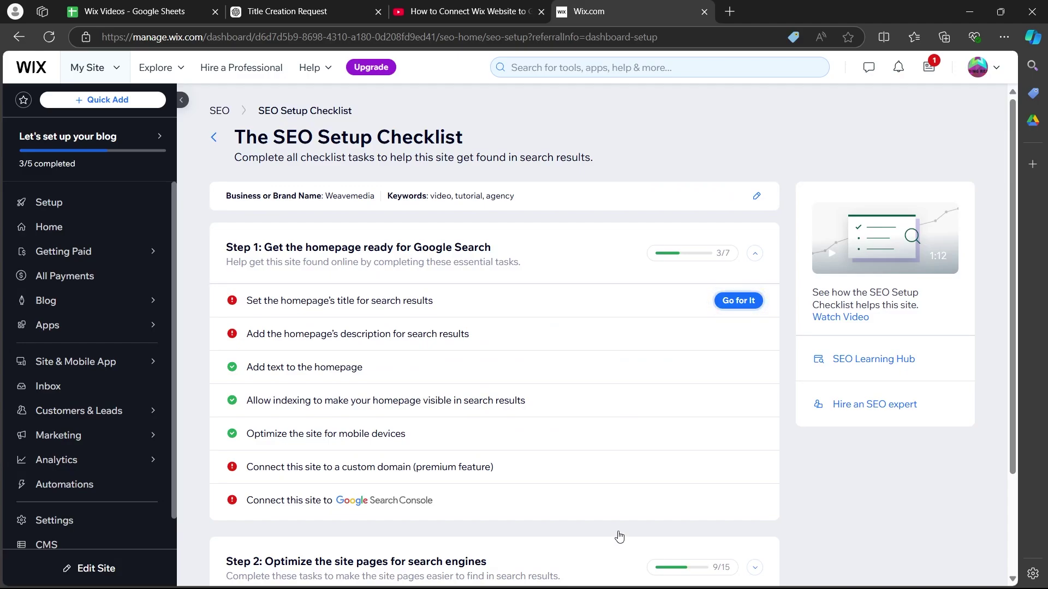
pyautogui.scroll(-2, 195, 238)
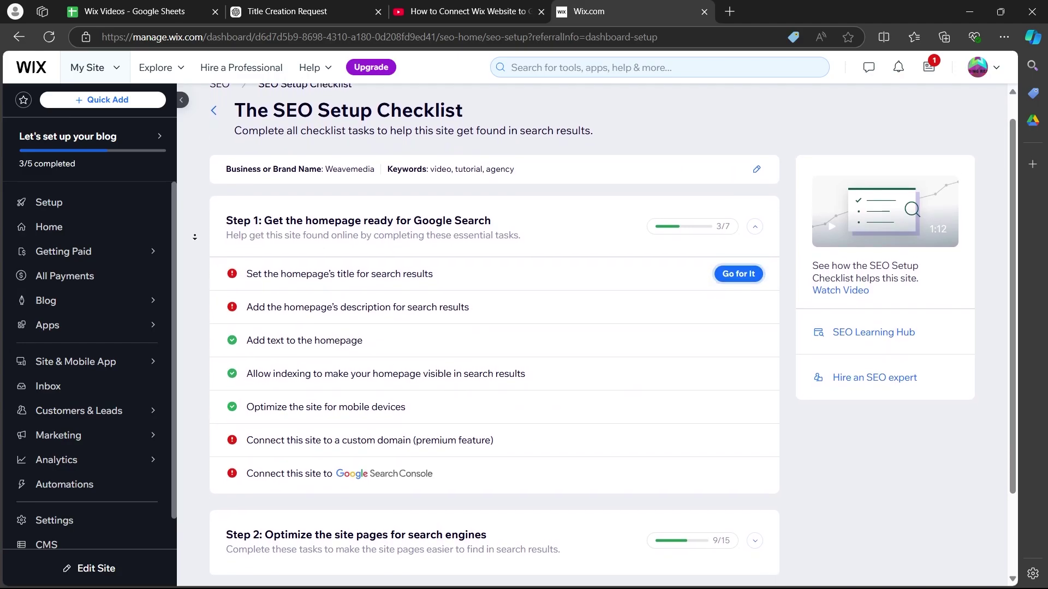
pyautogui.scroll(-3, 195, 238)
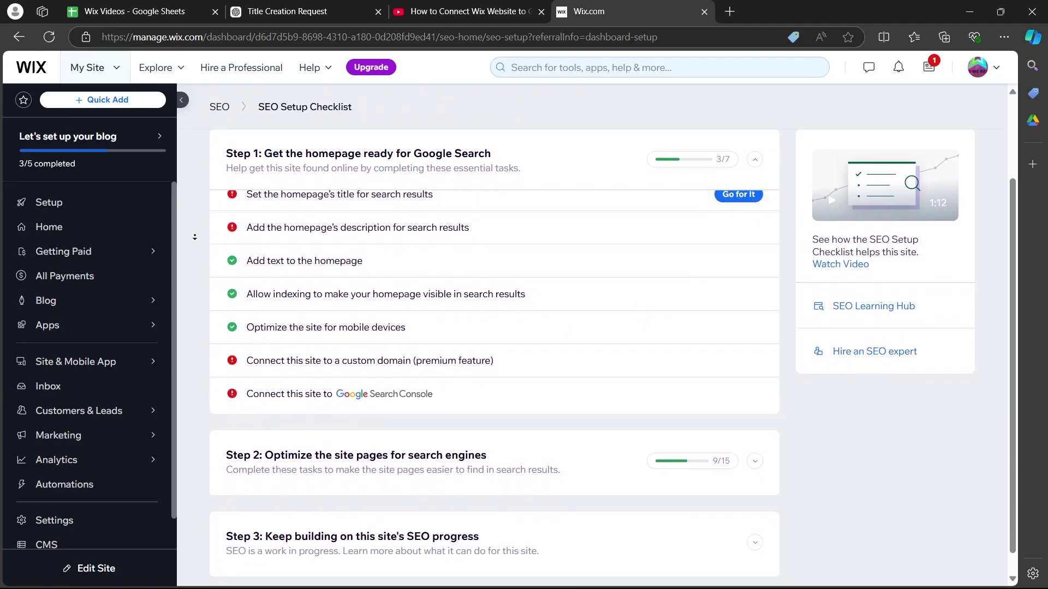
pyautogui.scroll(1, 228, 224)
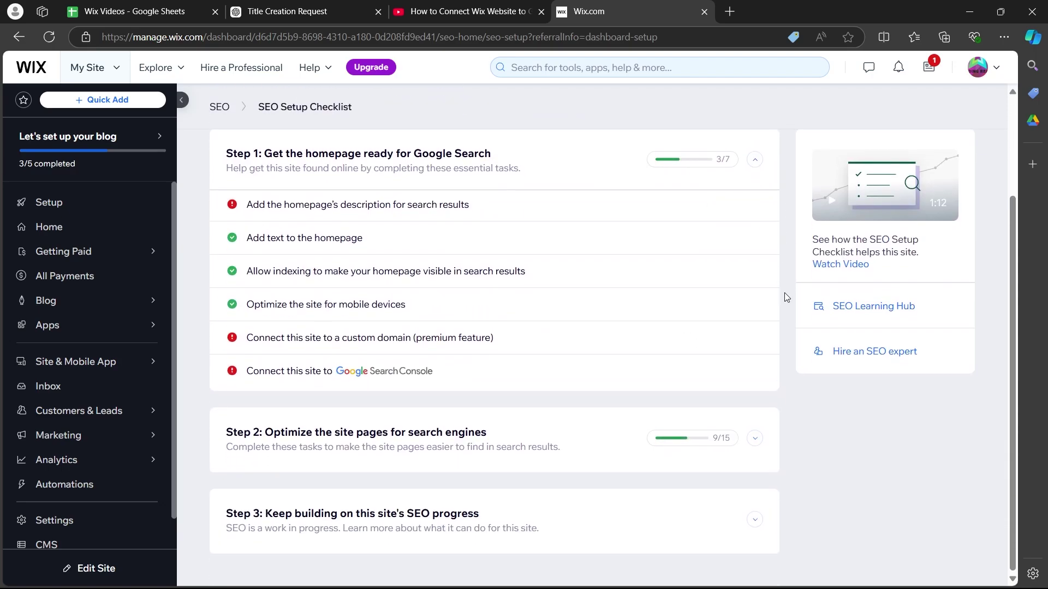
pyautogui.middleClick(789, 234)
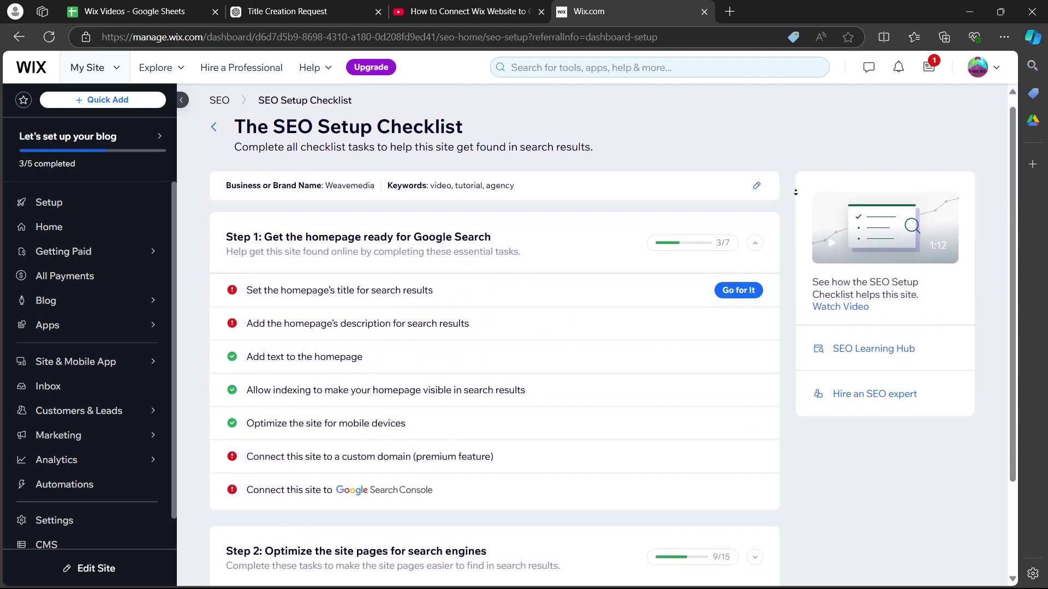